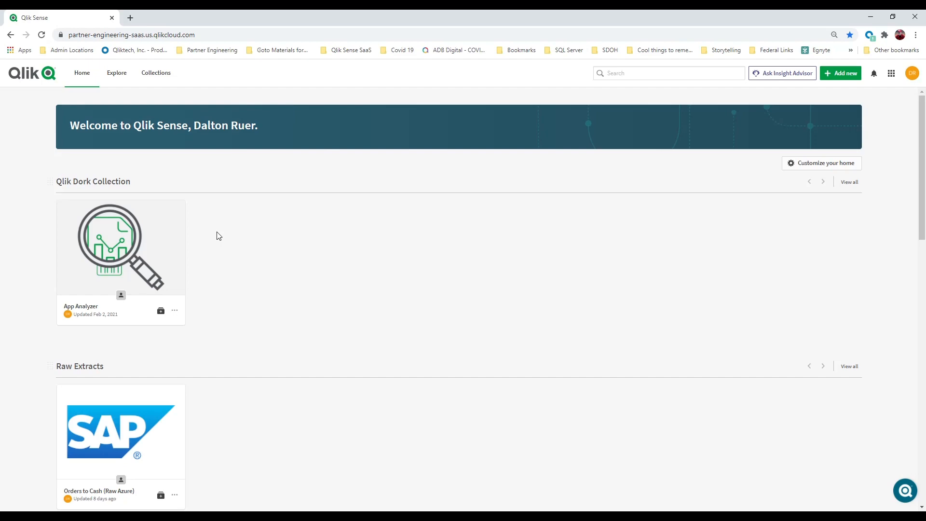
# Look through the home page collections and display only the Personal space's content in the Explore area
pyautogui.scroll(-7, 216, 236)
pyautogui.scroll(7, 219, 237)
pyautogui.moveTo(240, 196)
pyautogui.click(119, 76)
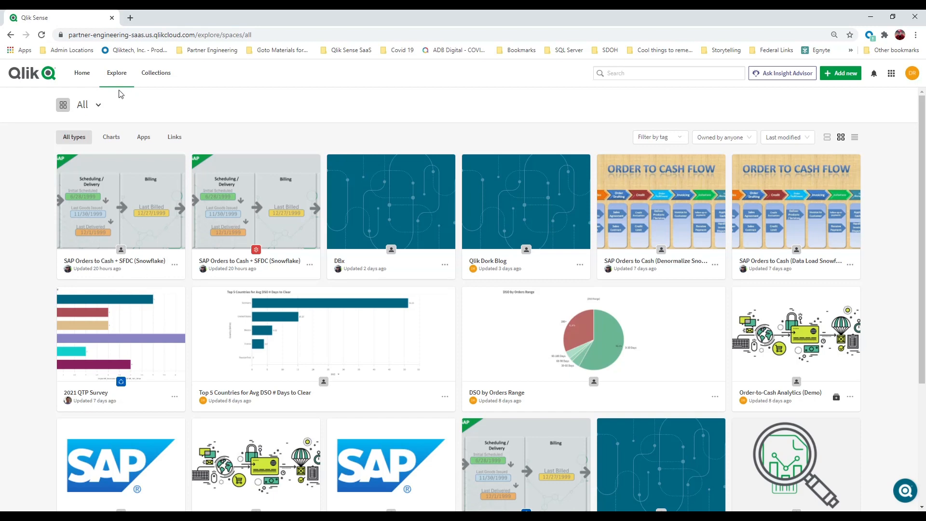
pyautogui.click(98, 106)
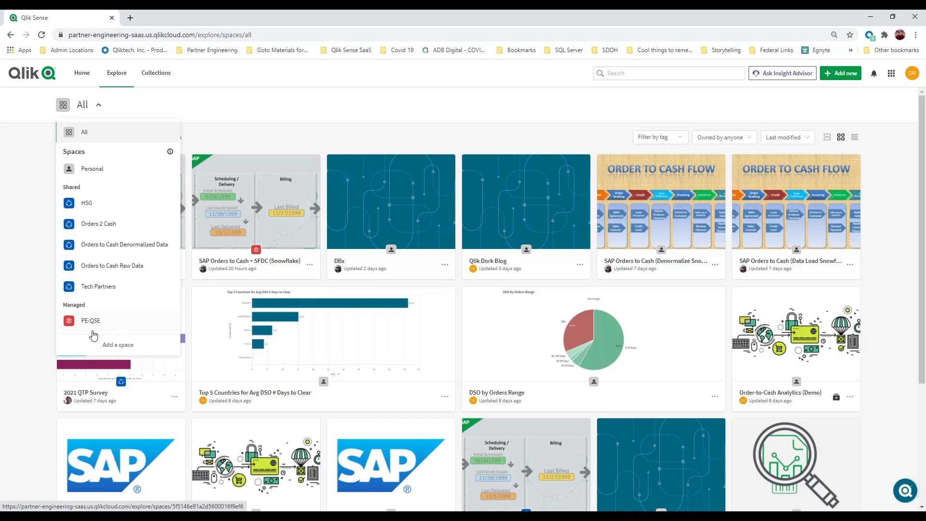
pyautogui.click(83, 168)
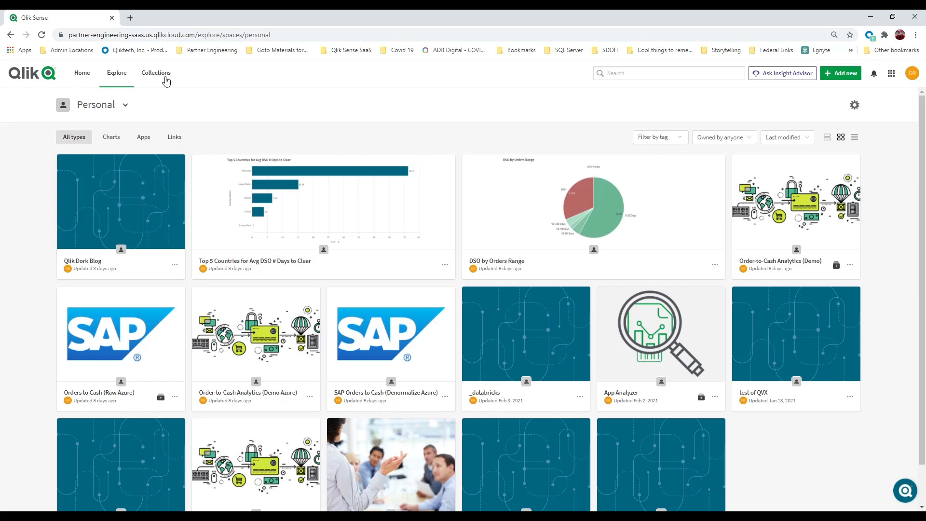
# View the personal collections and take a brief look at Insight Advisor Chat
pyautogui.click(165, 74)
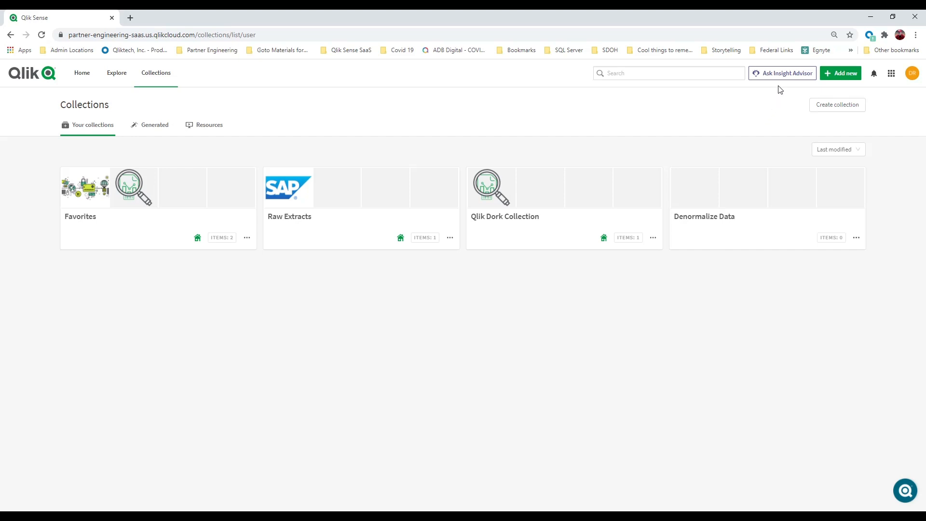
pyautogui.click(781, 74)
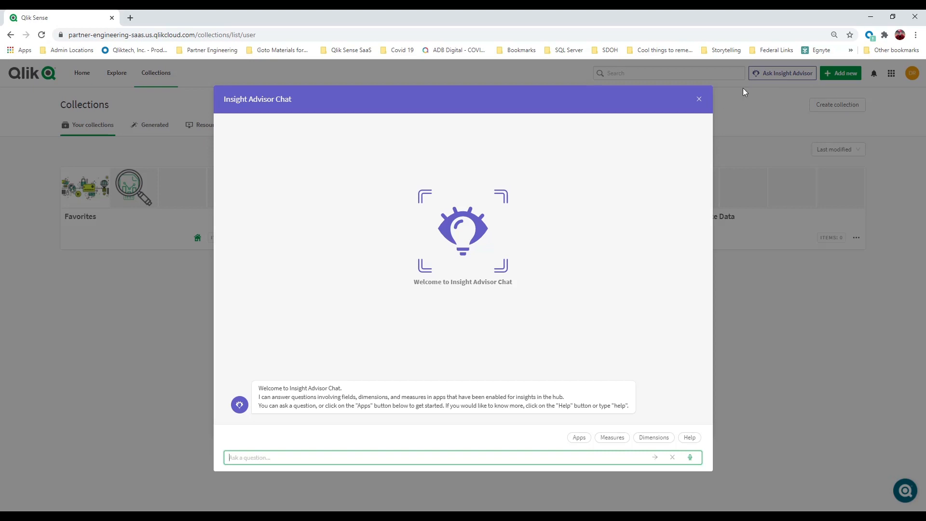
pyautogui.click(699, 99)
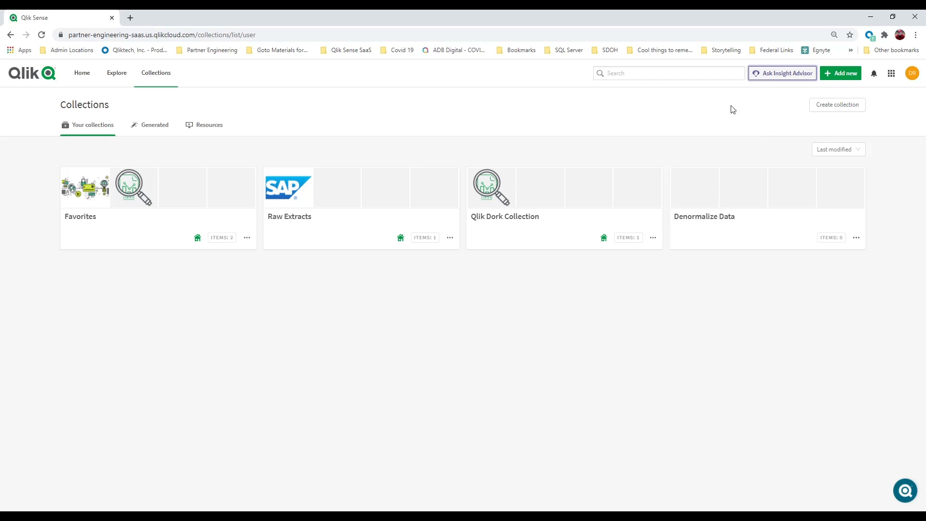
# Examine the hub's options for adding content, its notifications and its links to other consoles and portals
pyautogui.click(838, 79)
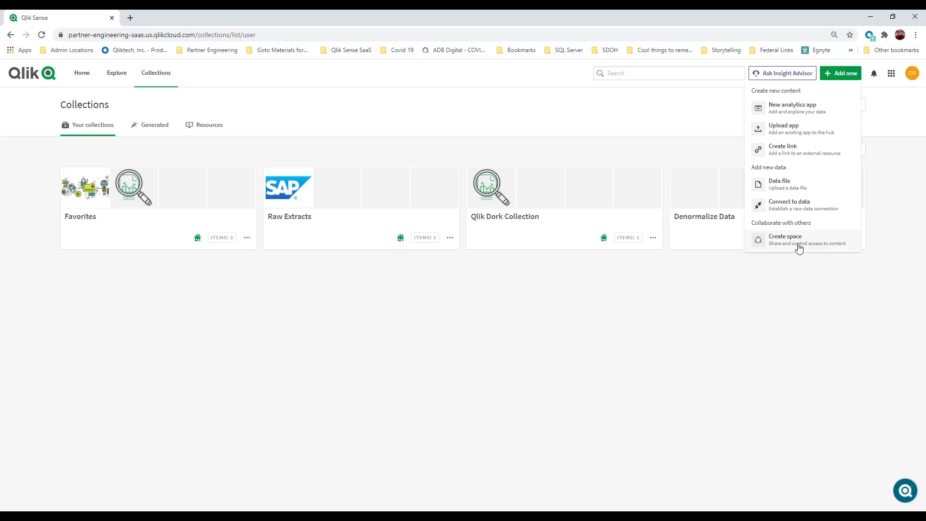
pyautogui.click(893, 105)
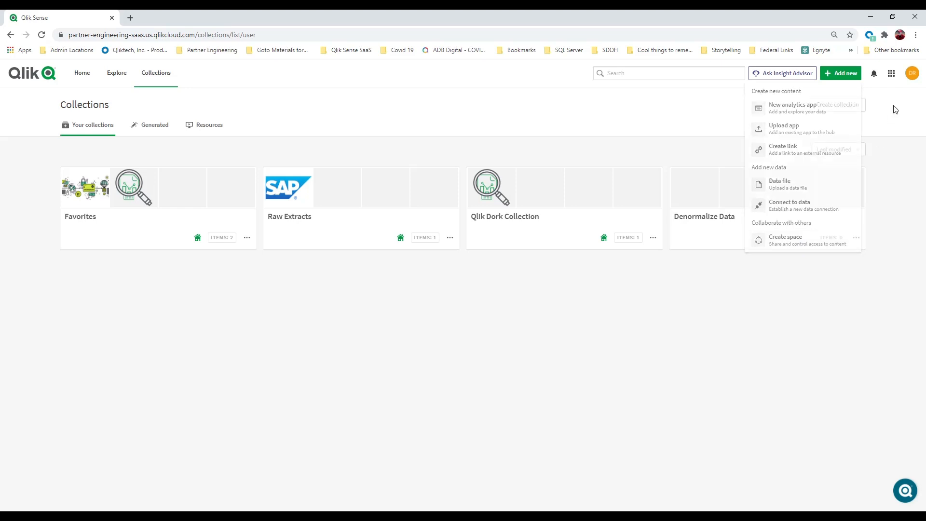
pyautogui.click(873, 79)
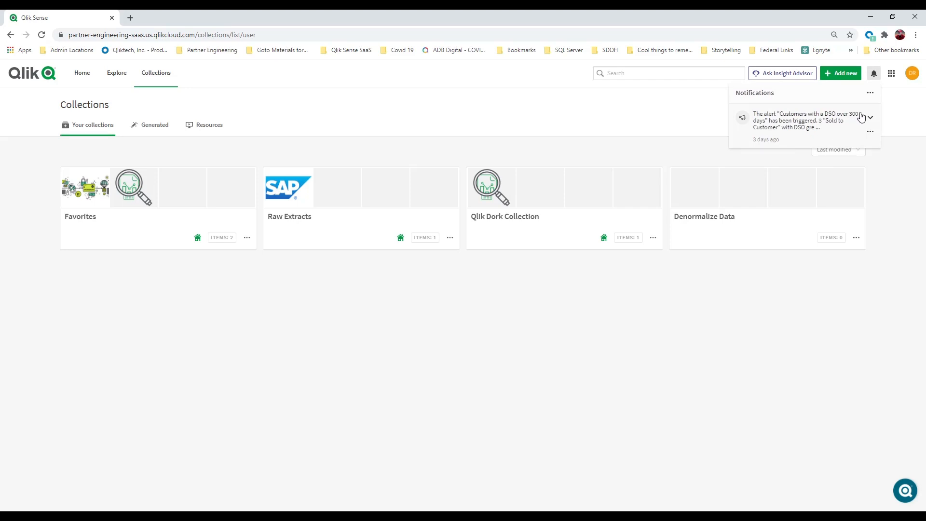
pyautogui.click(896, 87)
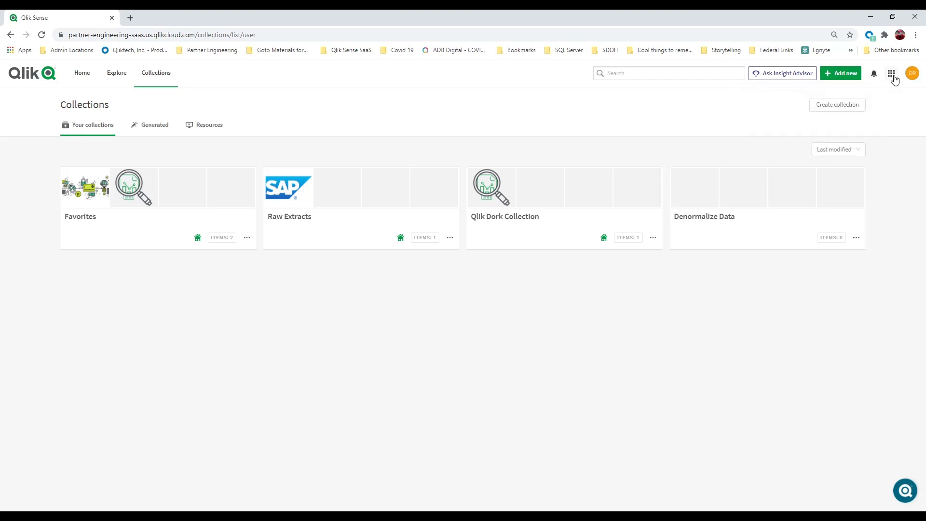
pyautogui.click(892, 74)
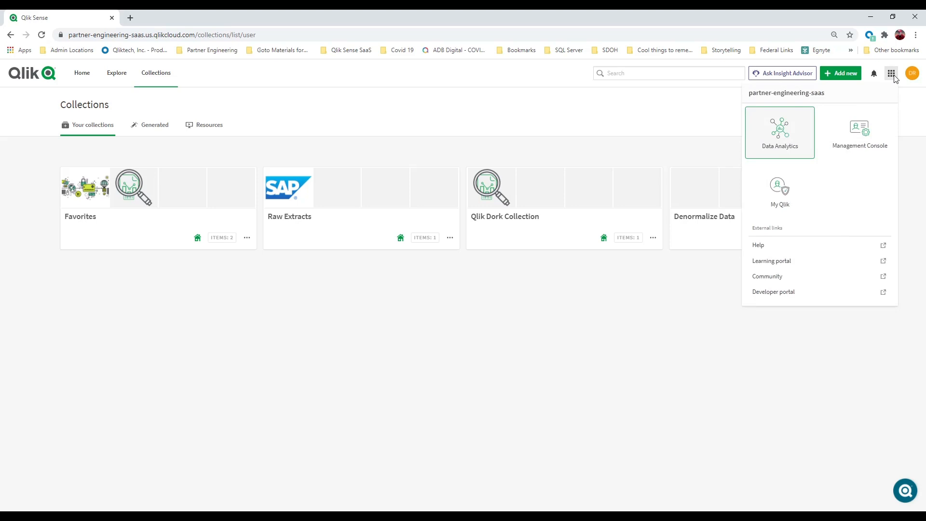
pyautogui.click(915, 76)
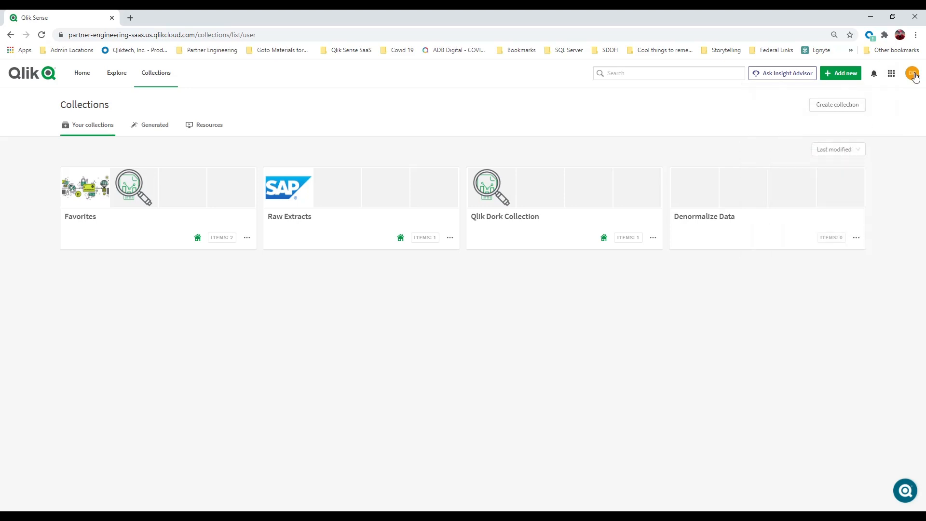
# Open the profile settings and review the notification preferences for spaces, apps and alerts
pyautogui.click(913, 79)
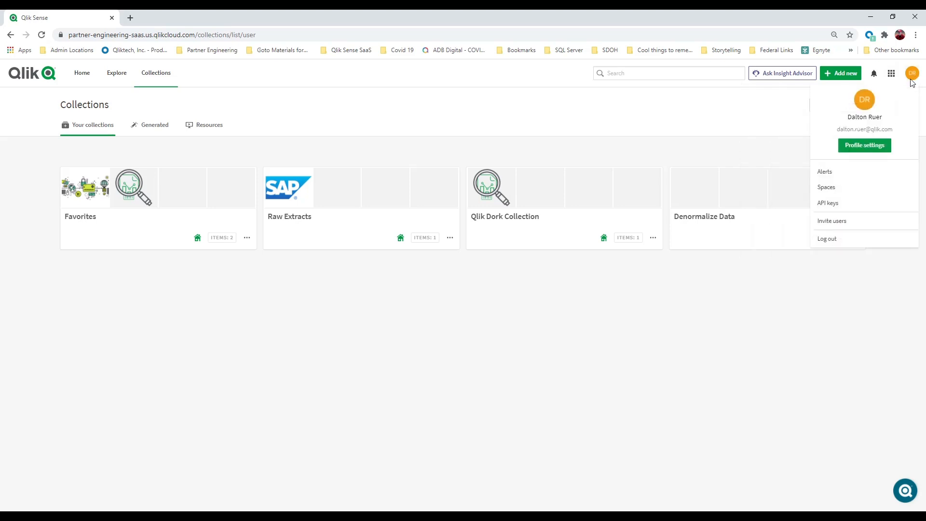
pyautogui.click(866, 147)
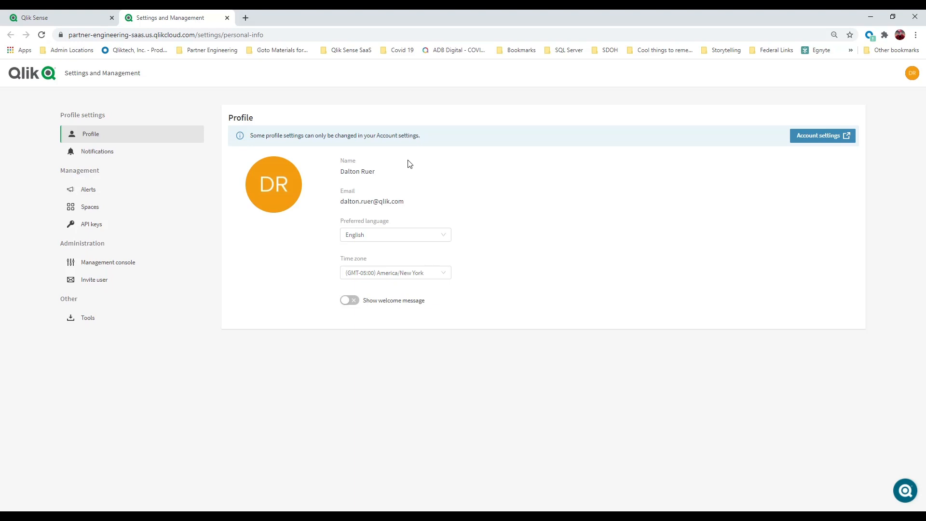
pyautogui.click(110, 151)
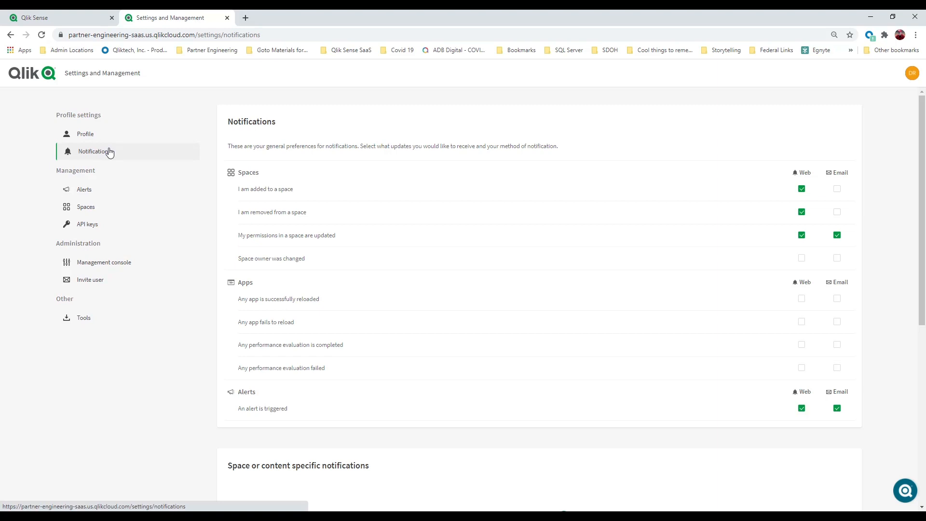
# Review the actions for the "Countries with a DSO over 30" alert and the list of shared and managed spaces
pyautogui.click(98, 194)
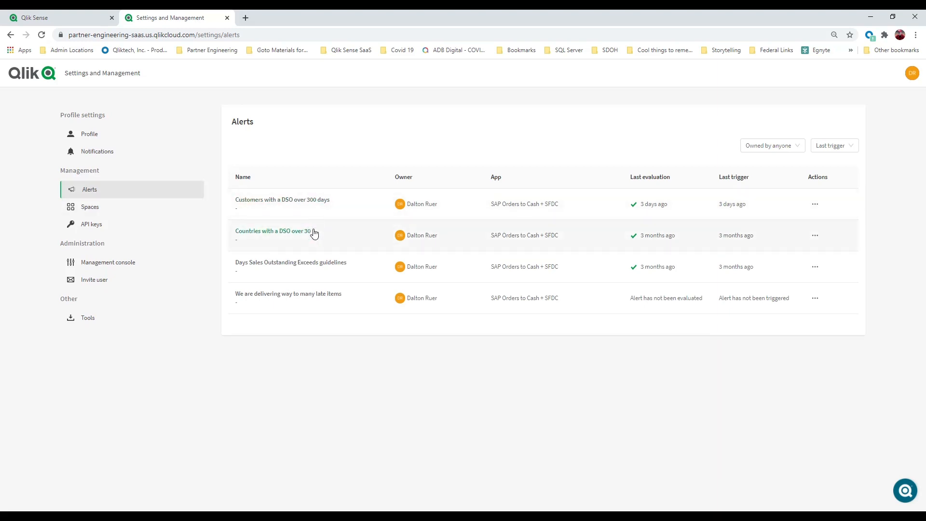
pyautogui.click(815, 236)
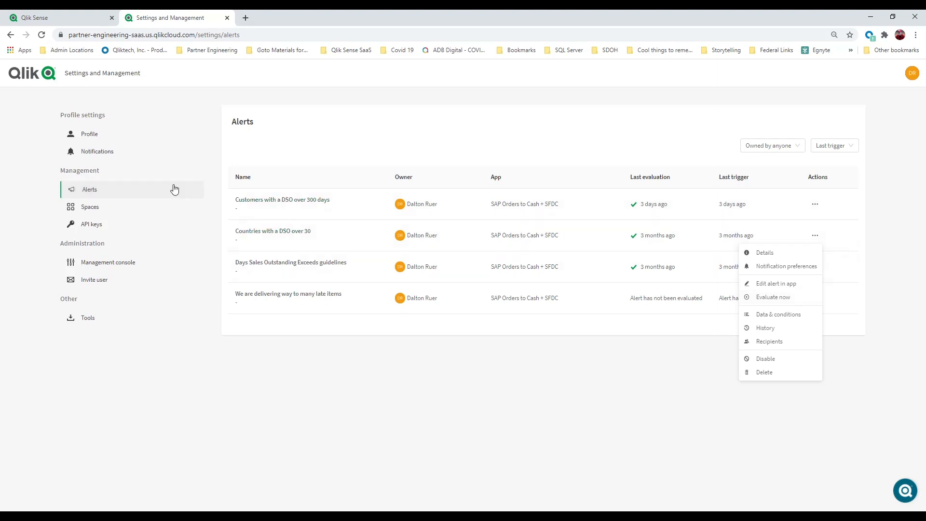
pyautogui.click(105, 208)
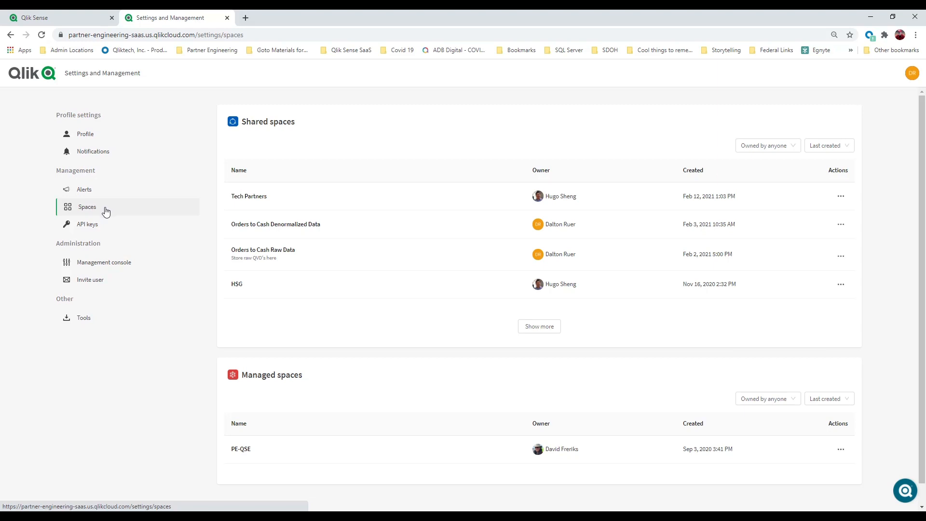
# Generate an API key described as "demo video" that expires in 6 hours, and copy the key
pyautogui.click(87, 224)
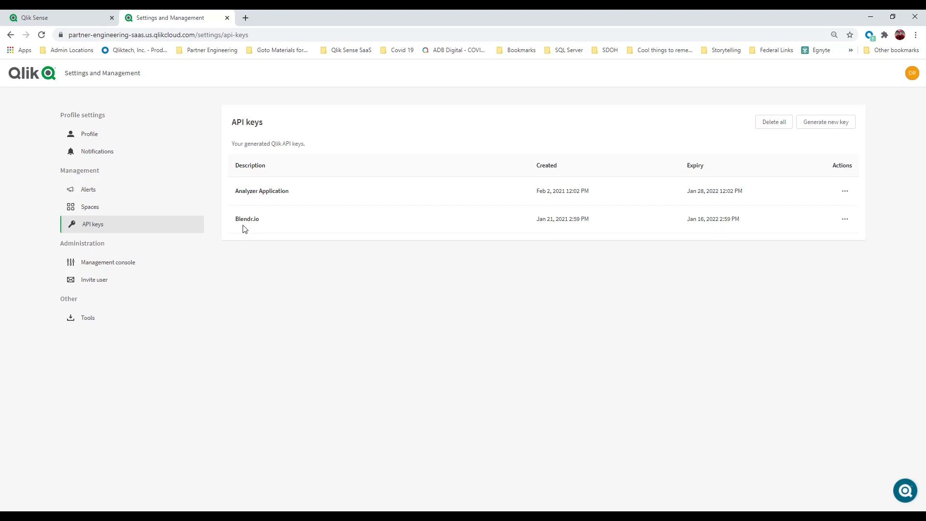
pyautogui.click(824, 125)
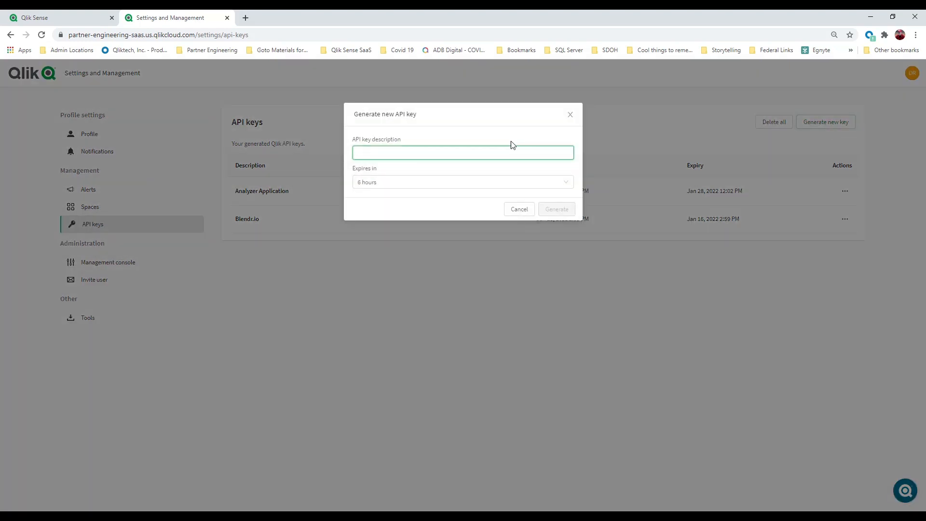
pyautogui.write('Demo')
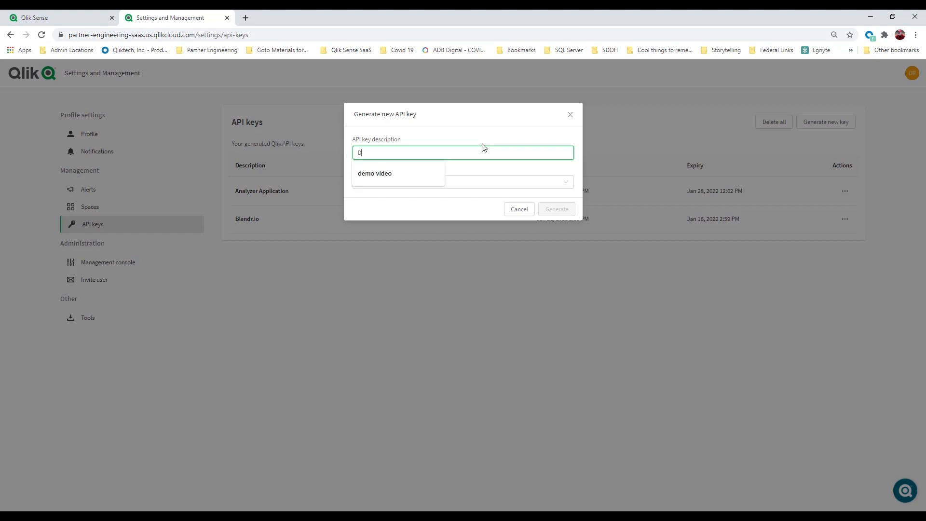
pyautogui.click(415, 178)
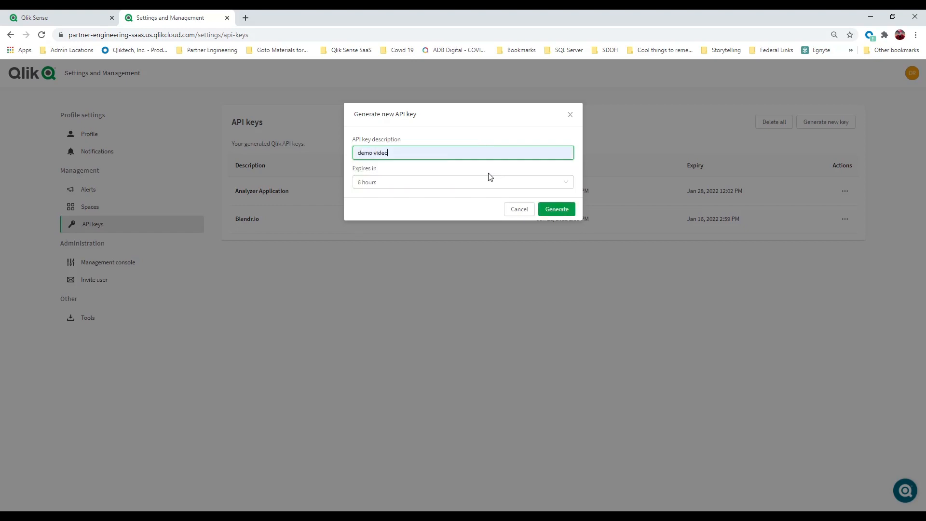
pyautogui.click(567, 188)
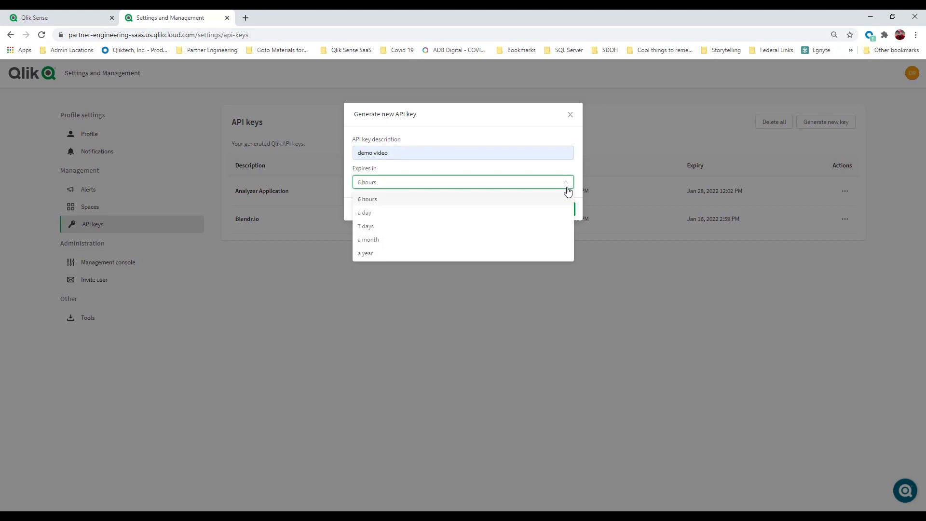
pyautogui.click(528, 168)
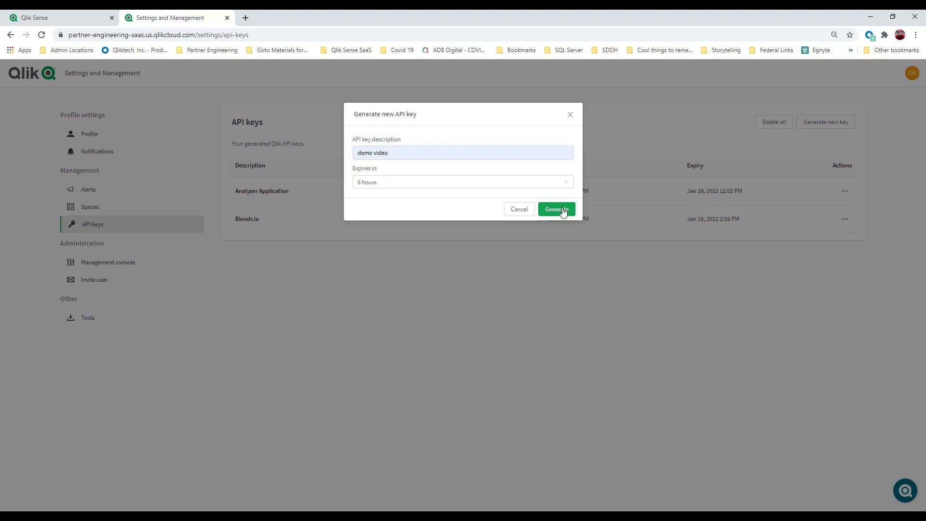
pyautogui.click(563, 210)
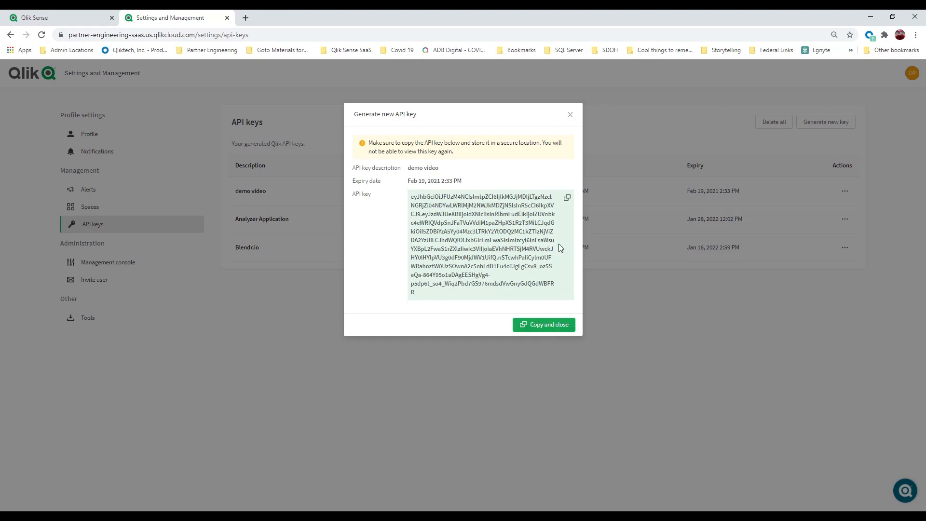
pyautogui.click(568, 199)
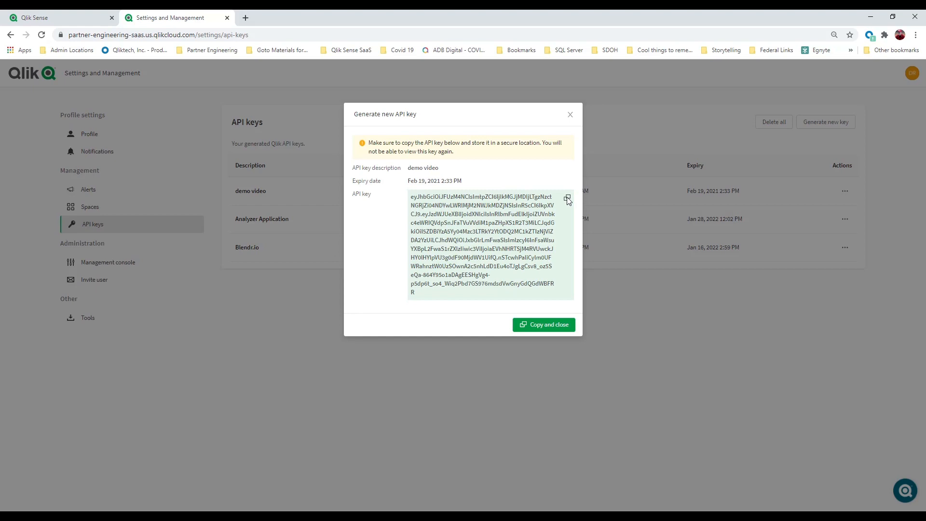
pyautogui.click(535, 325)
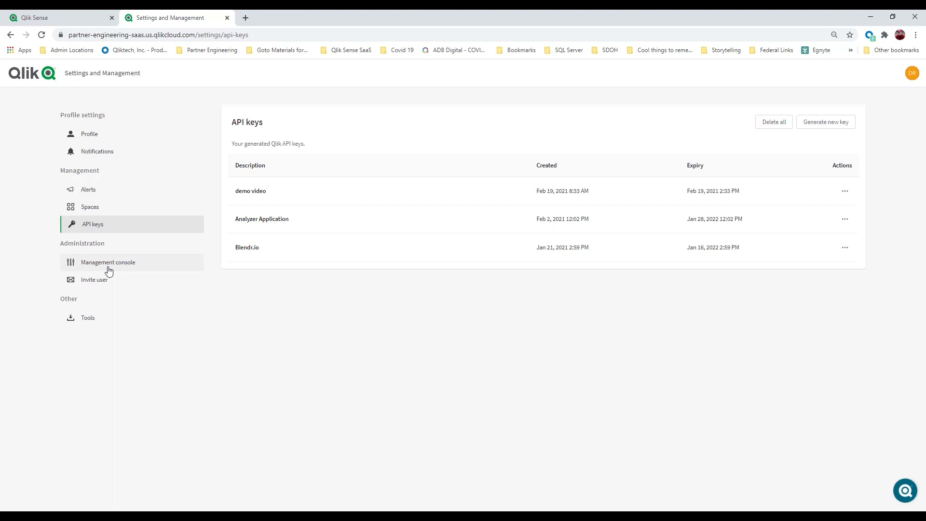
# Check the form for inviting users by email and the Qlik Sense Desktop and Qlik DataTransfer downloads
pyautogui.click(100, 282)
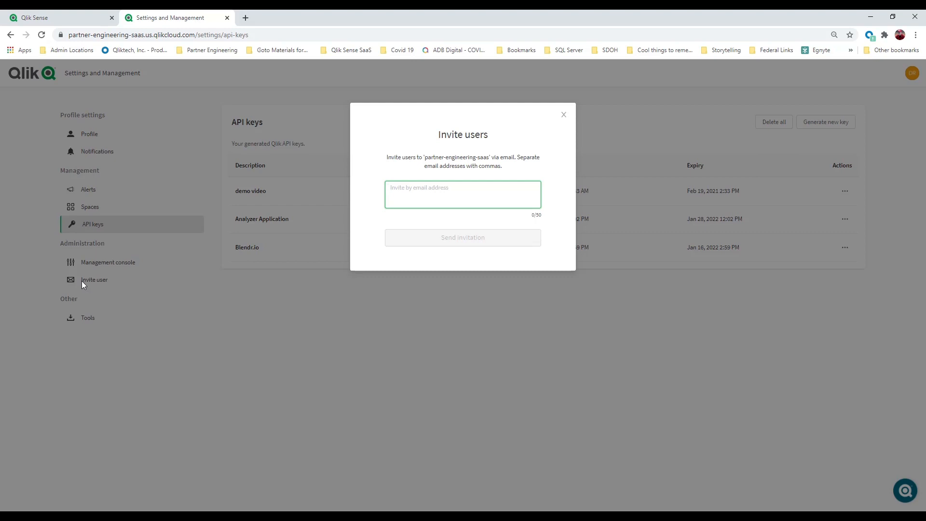
pyautogui.click(188, 311)
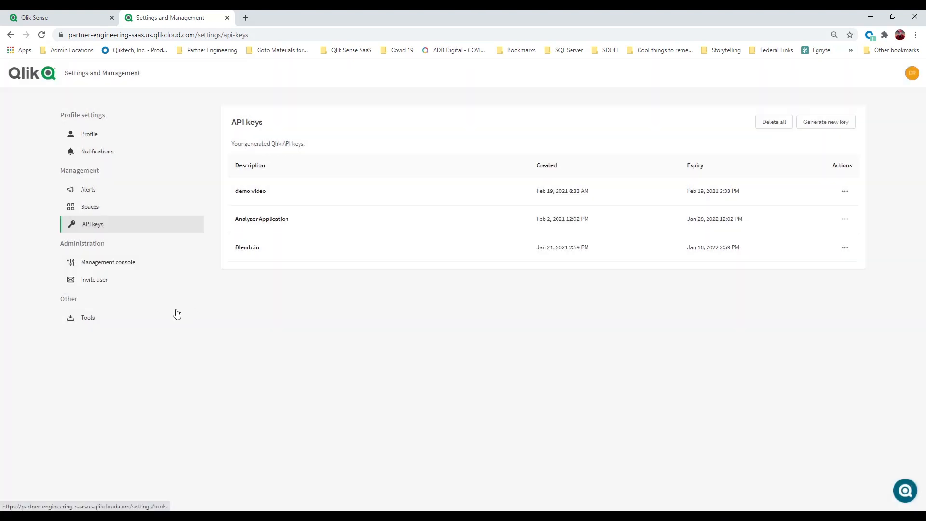
pyautogui.click(108, 322)
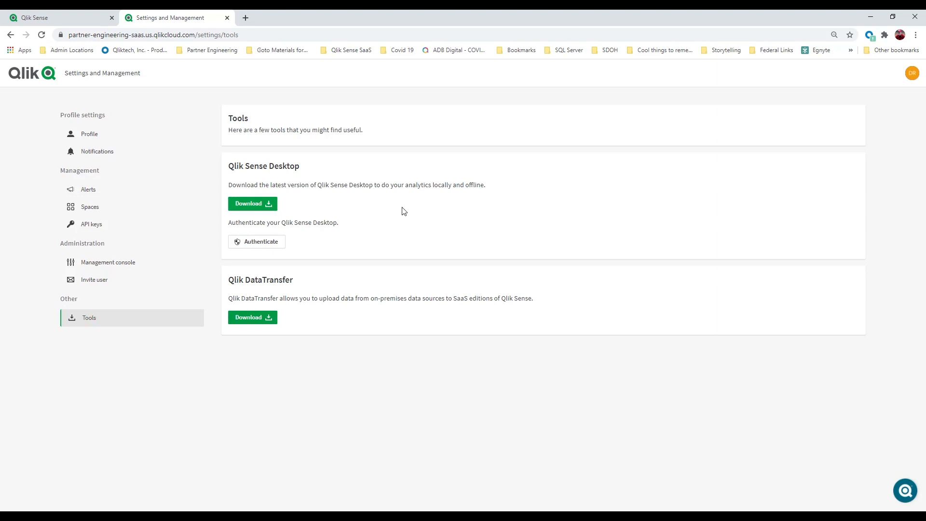
pyautogui.click(267, 326)
# Return to the Collections page and open the Management Console from there
pyautogui.click(911, 74)
pyautogui.click(765, 82)
pyautogui.click(60, 19)
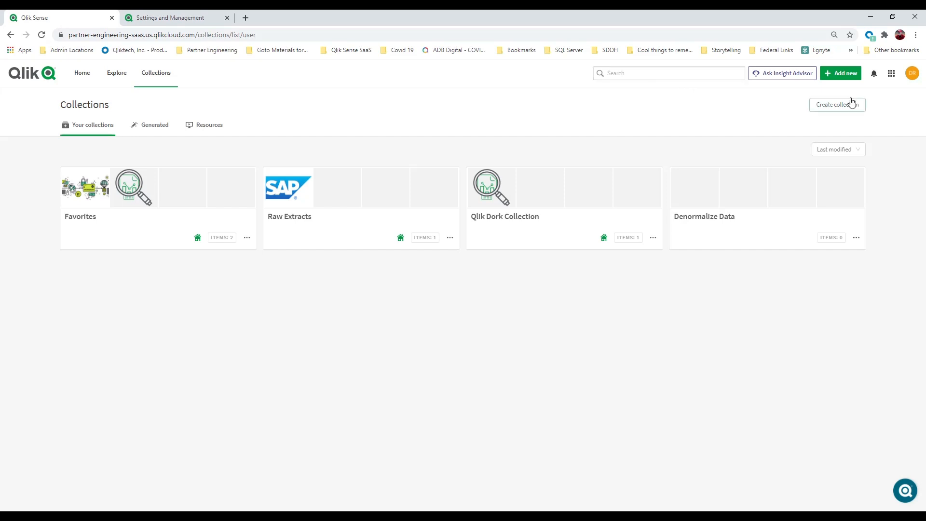
pyautogui.click(891, 79)
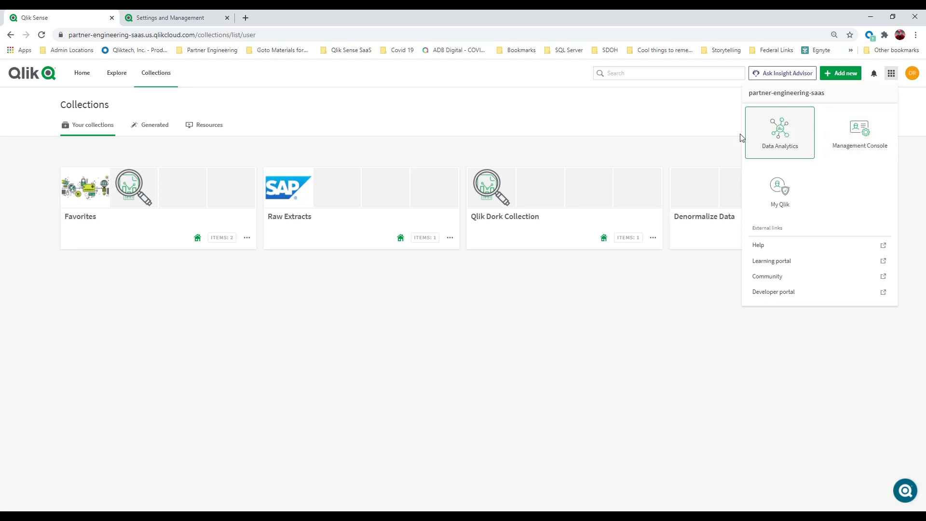
pyautogui.click(856, 140)
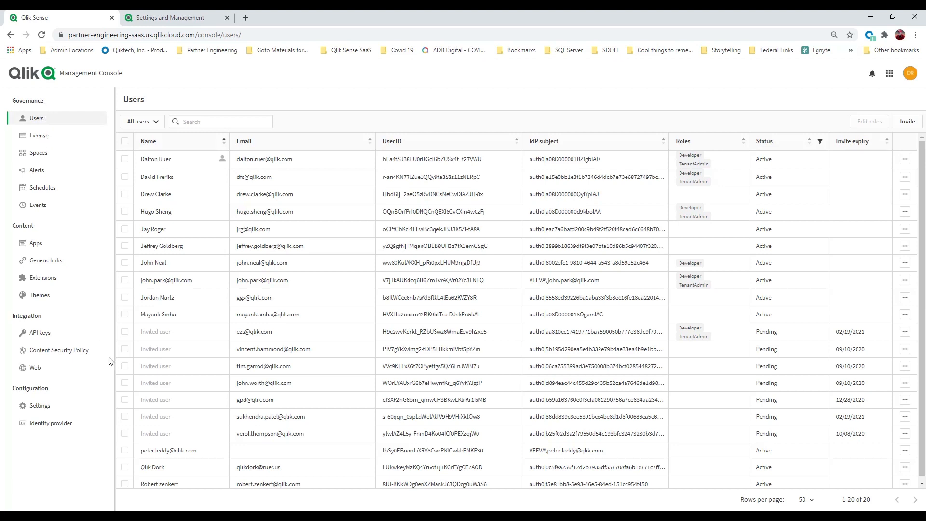
# Assign only the Tenant admin role to the Qlik Dork account in the Users list and save it
pyautogui.click(125, 467)
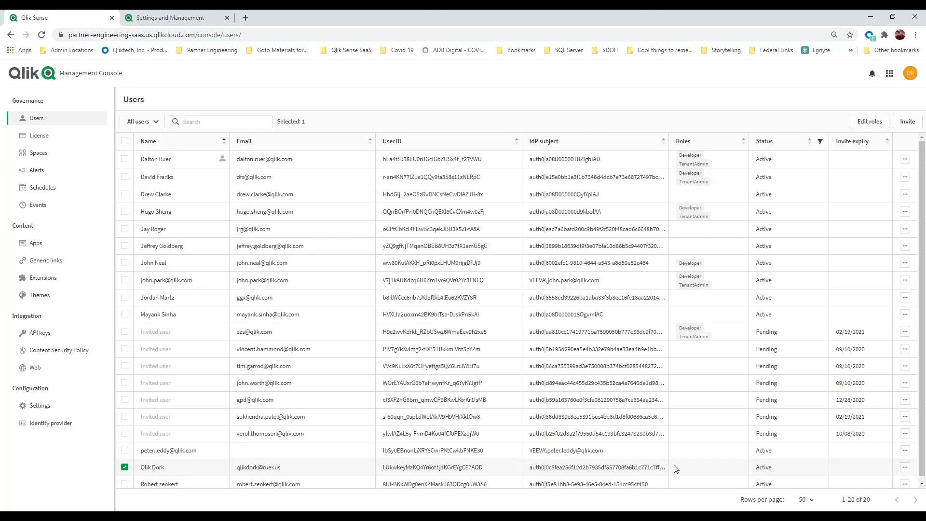
pyautogui.click(905, 467)
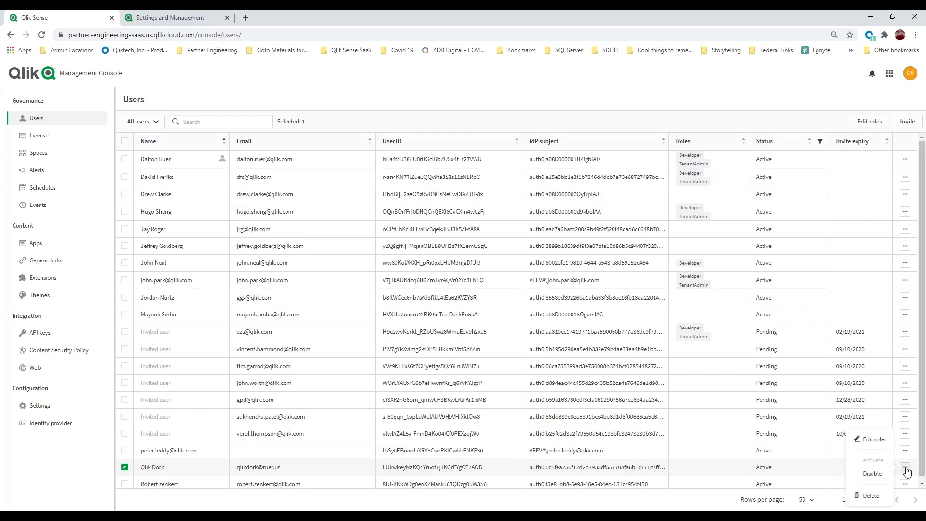
pyautogui.click(875, 440)
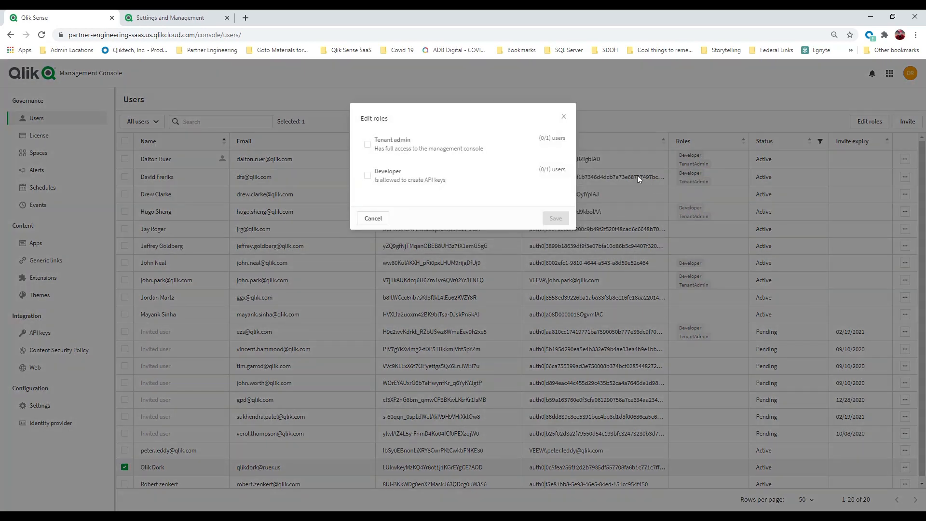
pyautogui.click(368, 145)
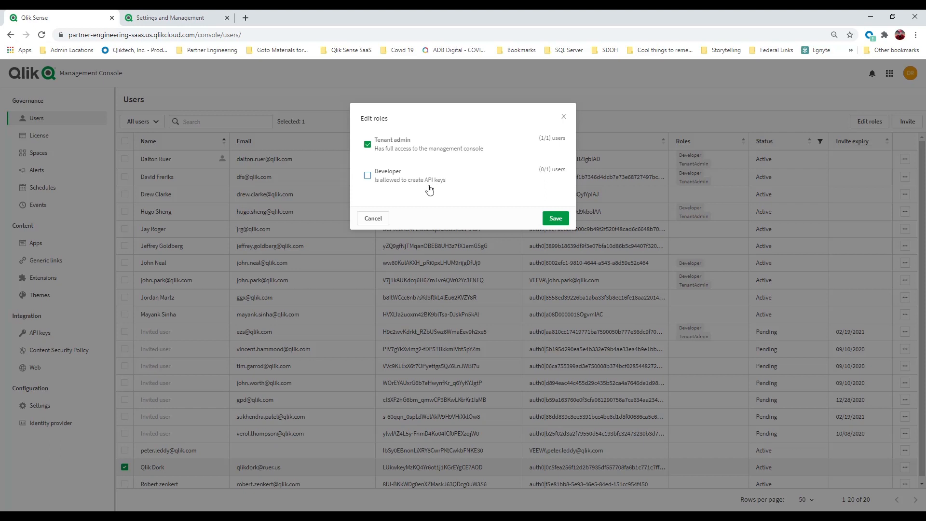
pyautogui.click(368, 175)
pyautogui.click(409, 182)
pyautogui.click(561, 220)
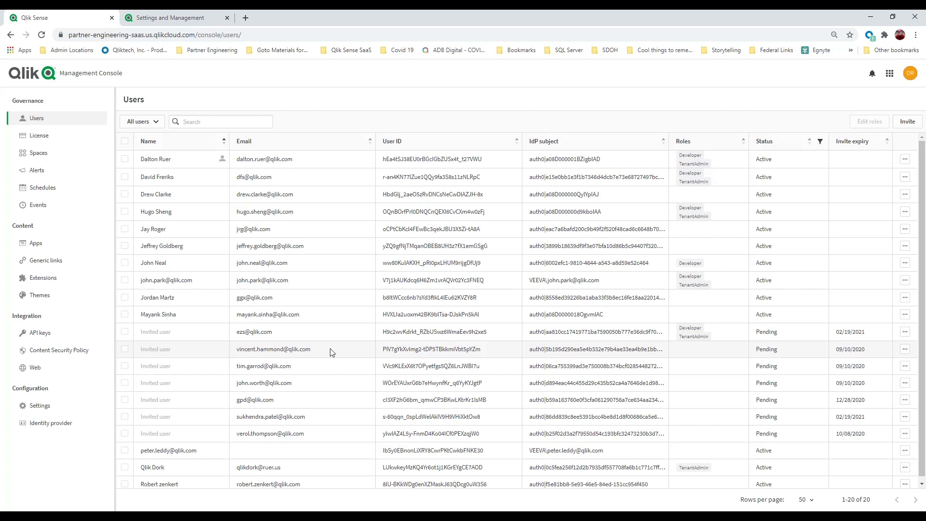
# Review the governance pages for License, Spaces, Alerts, Schedules and Events, including the actions for the "Days Sales Outstanding Exceeds guidelines" alert
pyautogui.click(33, 136)
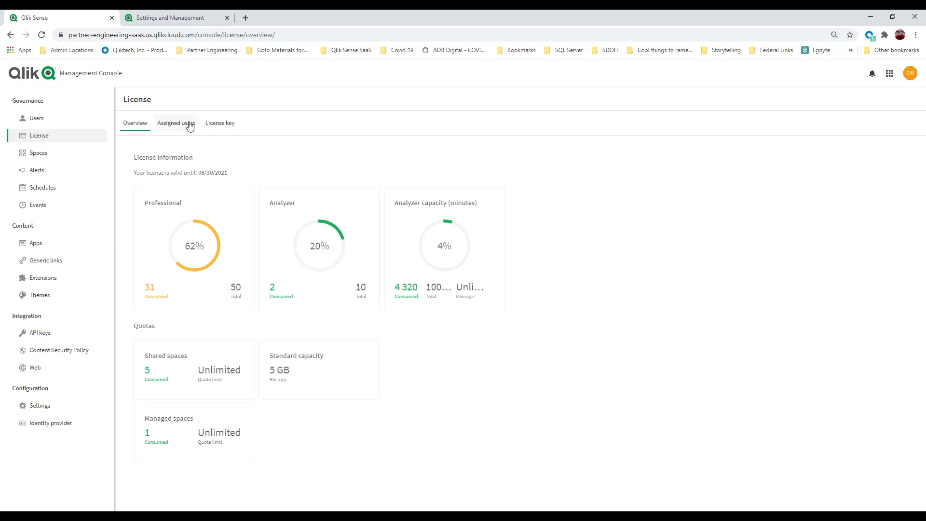
pyautogui.click(50, 154)
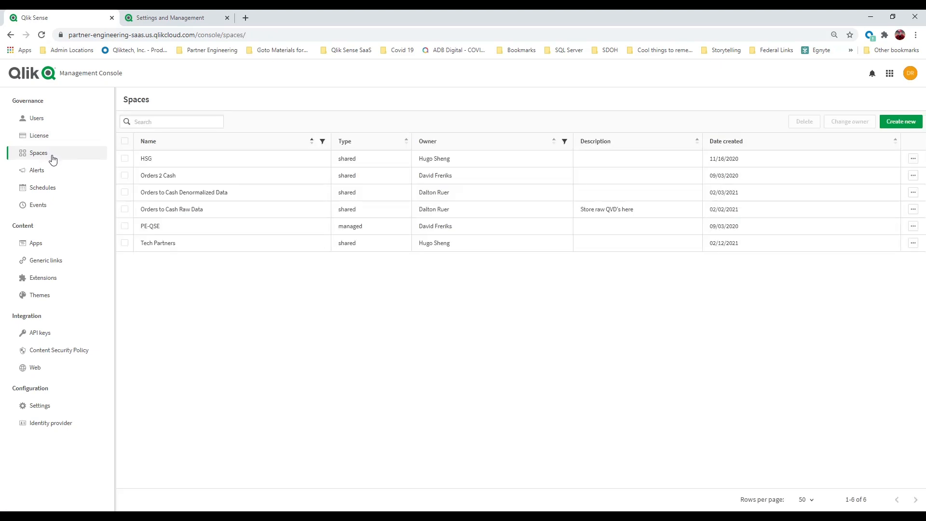
pyautogui.click(46, 180)
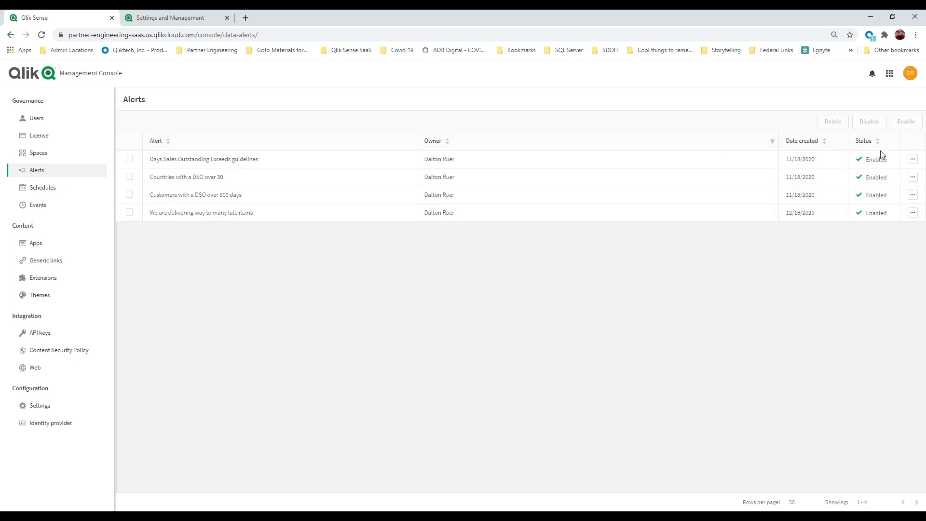
pyautogui.click(912, 161)
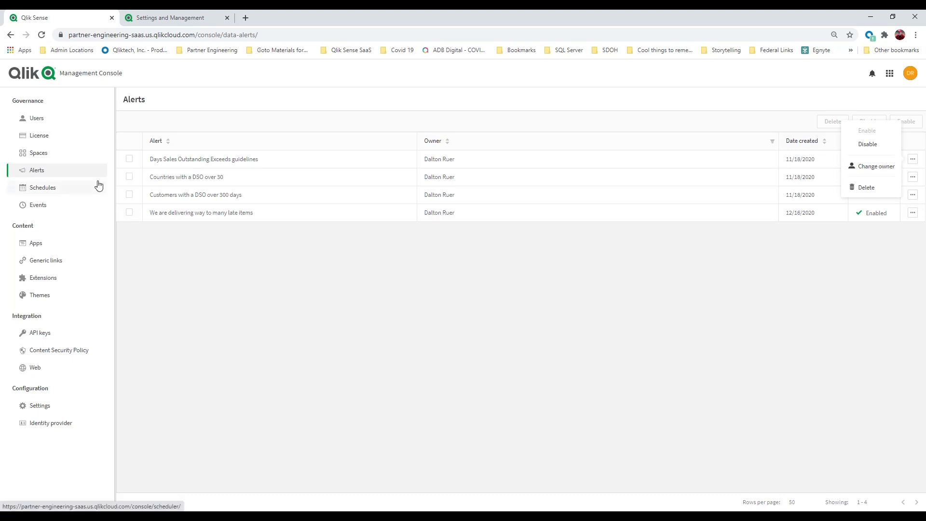
pyautogui.click(77, 188)
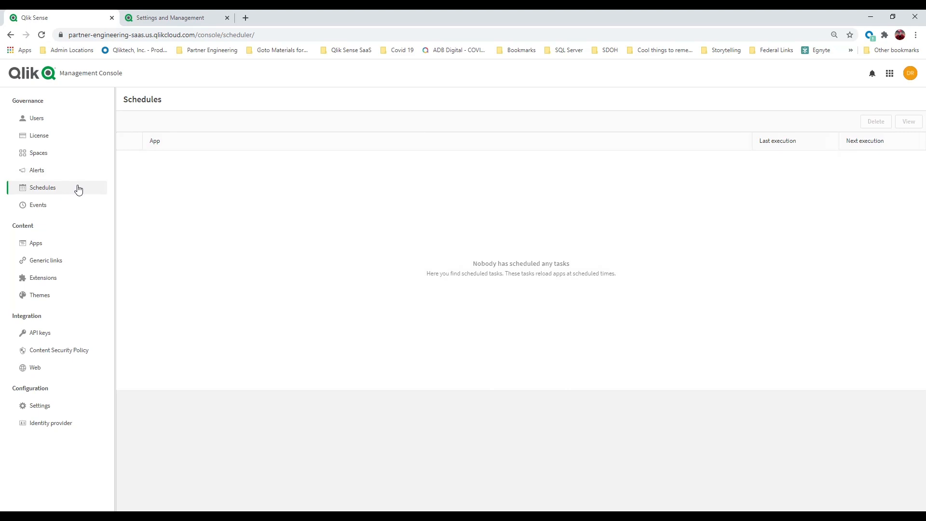
pyautogui.click(67, 206)
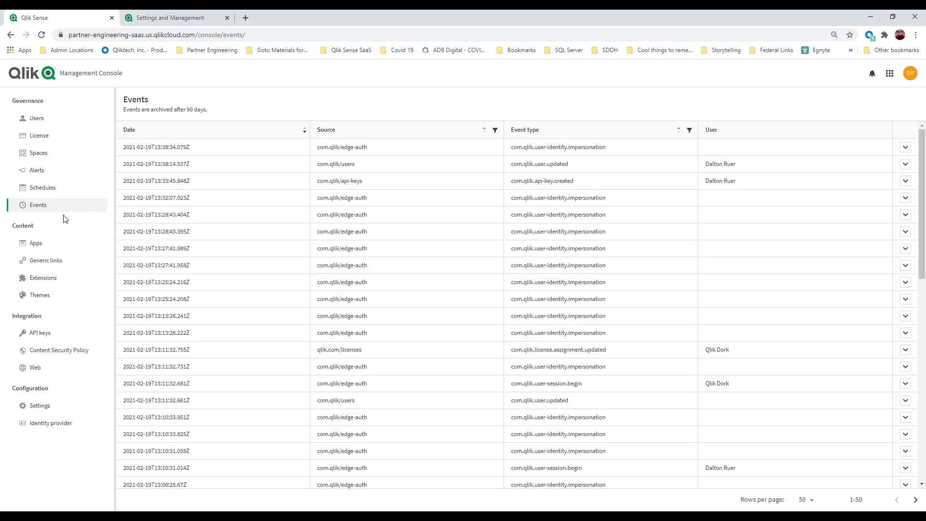
# Review the content pages listing source apps, generic links, extensions and themes
pyautogui.click(49, 244)
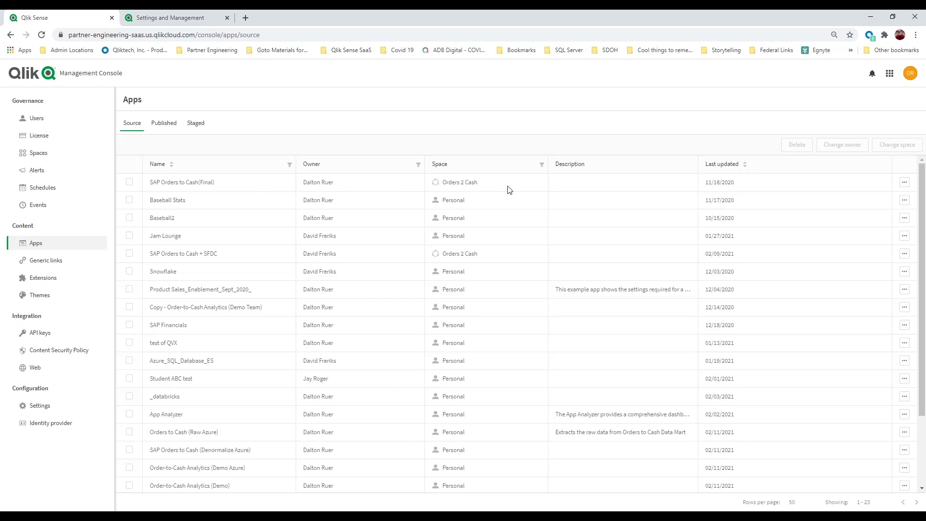
pyautogui.click(72, 261)
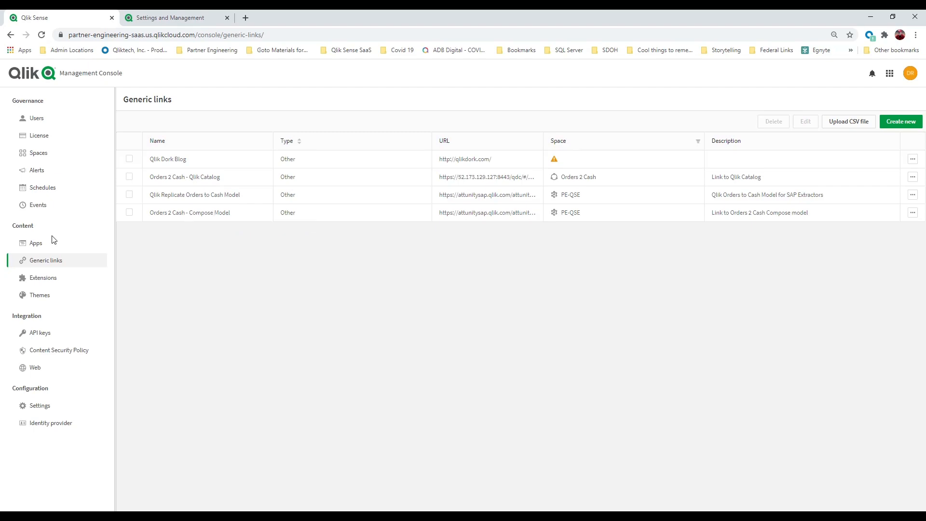
pyautogui.click(38, 279)
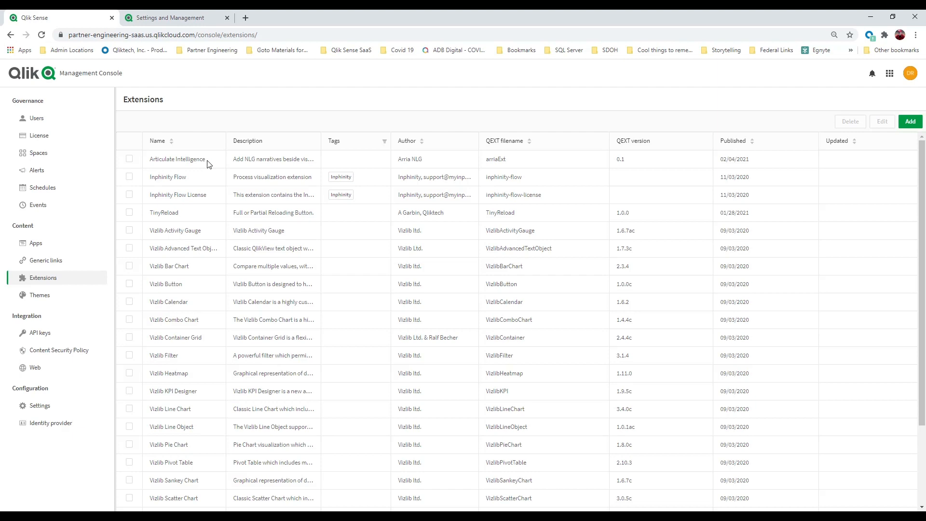
pyautogui.click(50, 295)
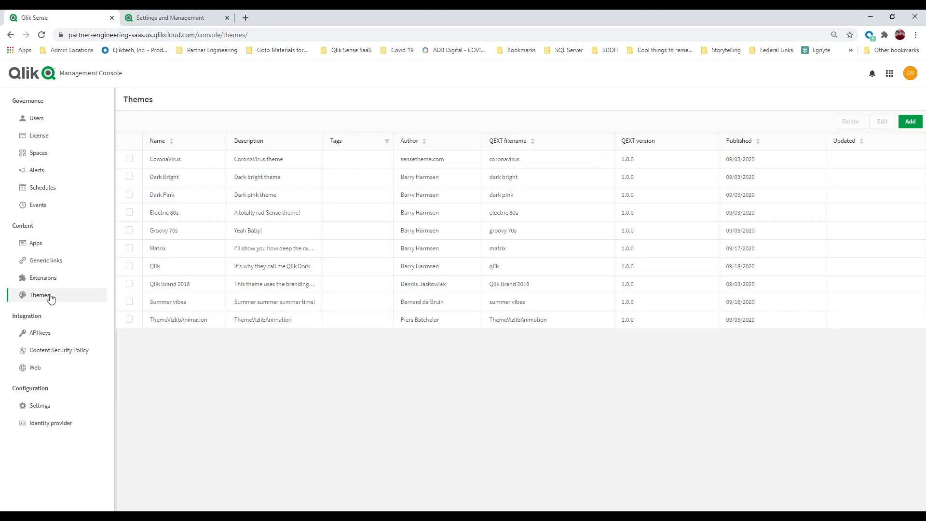
# Revoke the API key named "demo video" and confirm the revocation
pyautogui.click(53, 337)
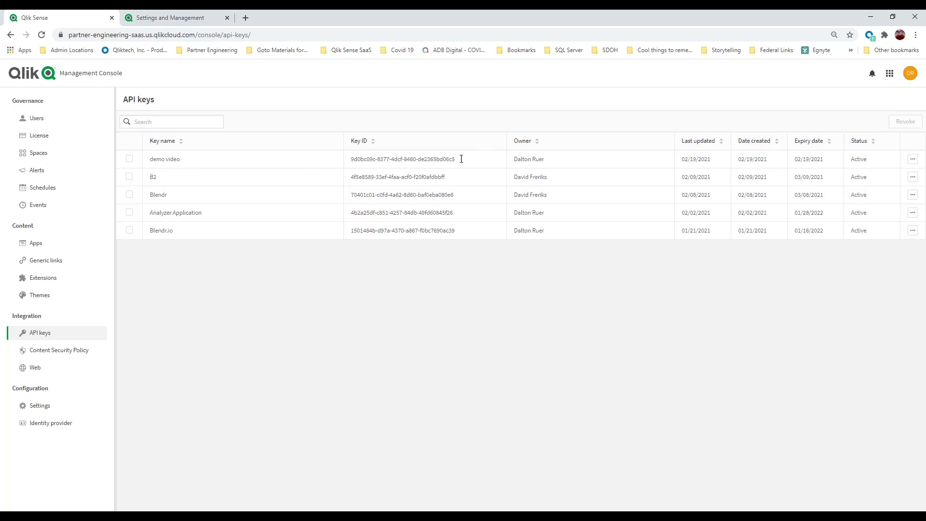
pyautogui.click(912, 160)
pyautogui.click(892, 159)
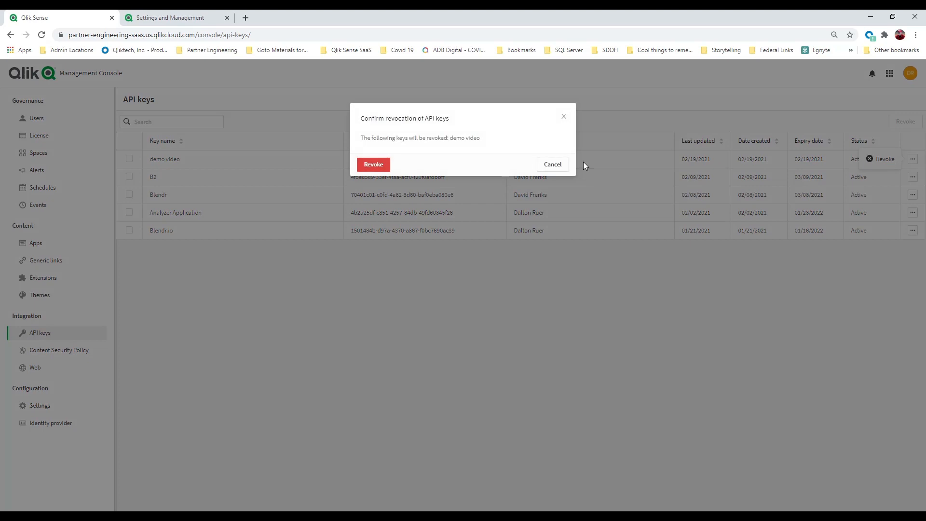
pyautogui.click(373, 163)
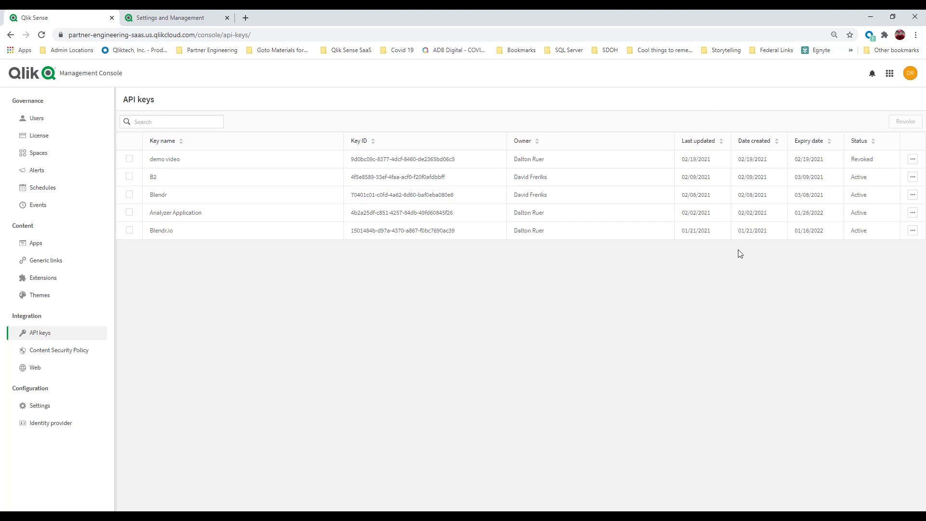
# Review the Content Security Policy entries and the web integration creation form with its allowed origins, closing the form without creating anything
pyautogui.click(74, 351)
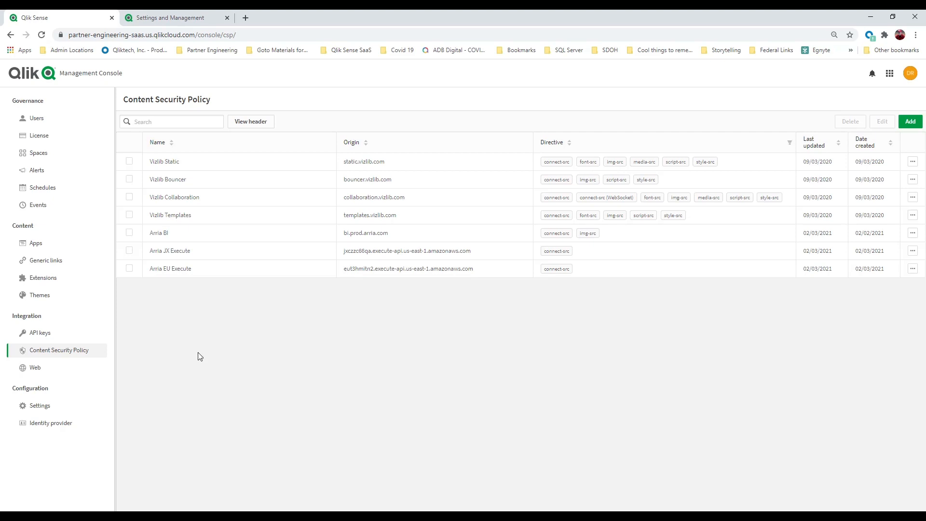
pyautogui.click(43, 374)
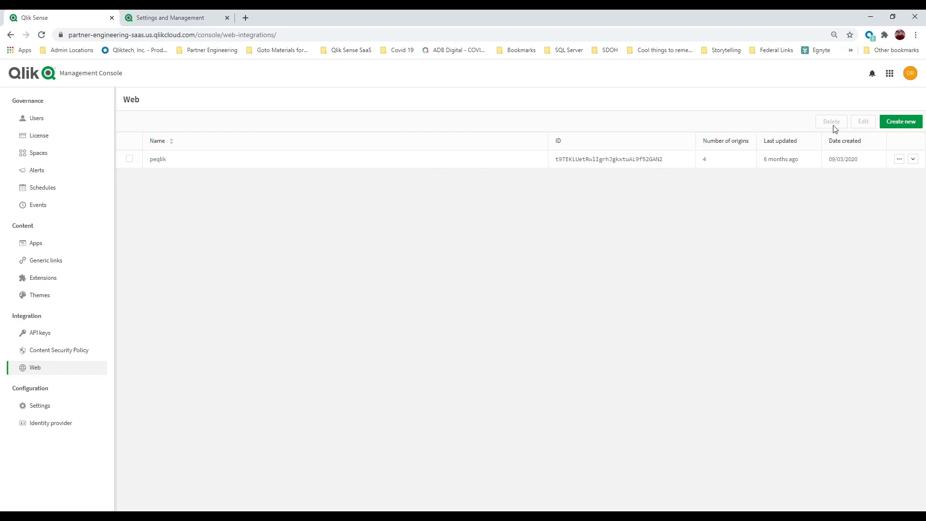
pyautogui.click(900, 124)
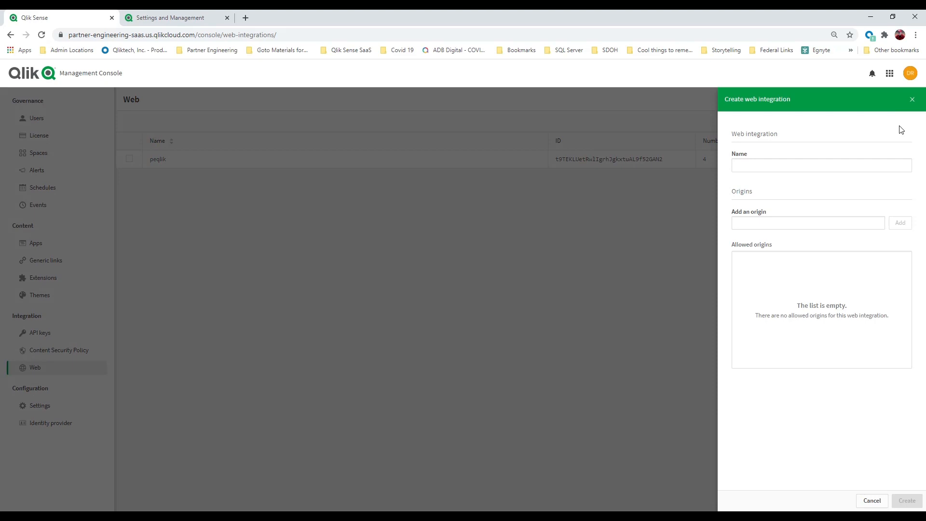
pyautogui.click(852, 226)
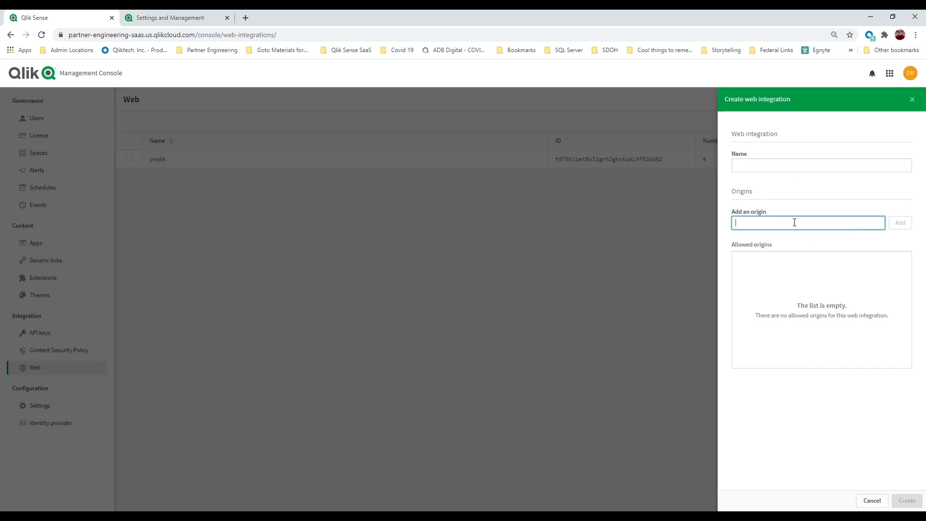
pyautogui.click(912, 99)
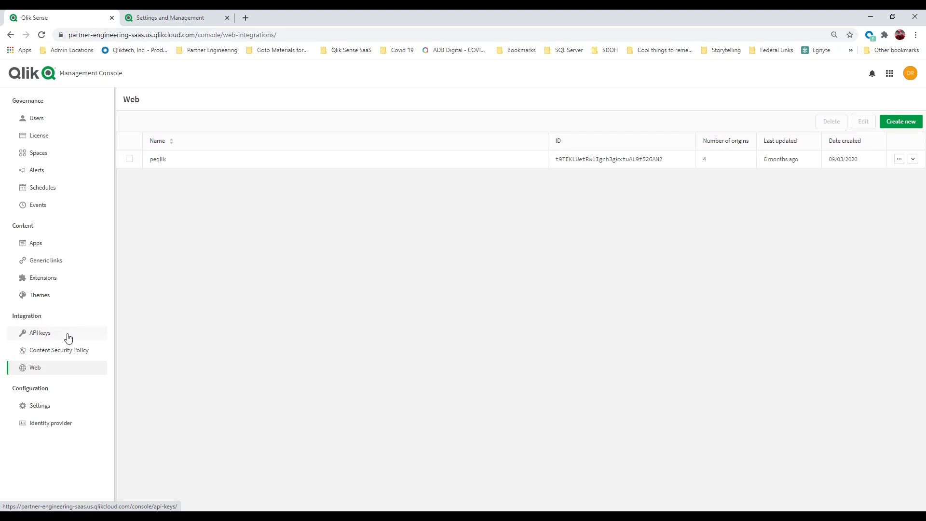
# Review the tenant settings from the alias hostname down to the API key and email server options
pyautogui.click(50, 410)
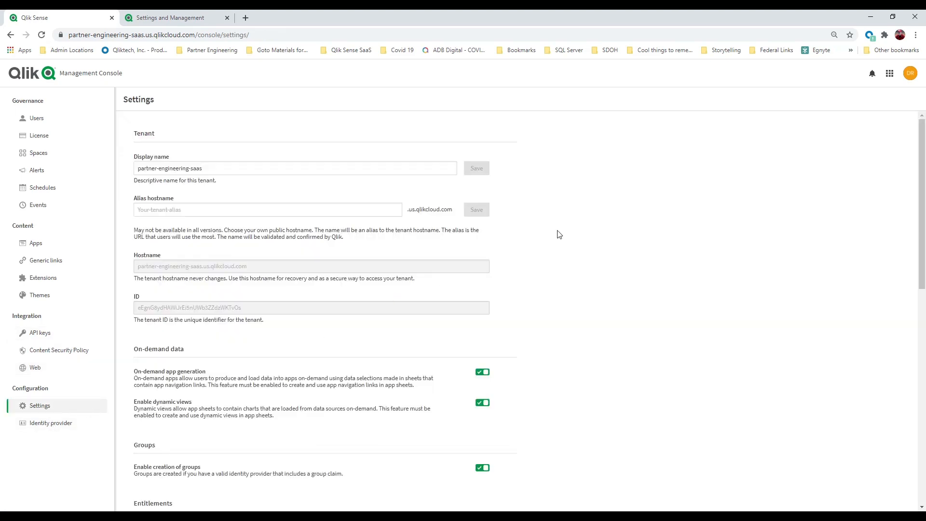
pyautogui.click(342, 208)
pyautogui.scroll(-7, 546, 244)
pyautogui.scroll(-2, 548, 244)
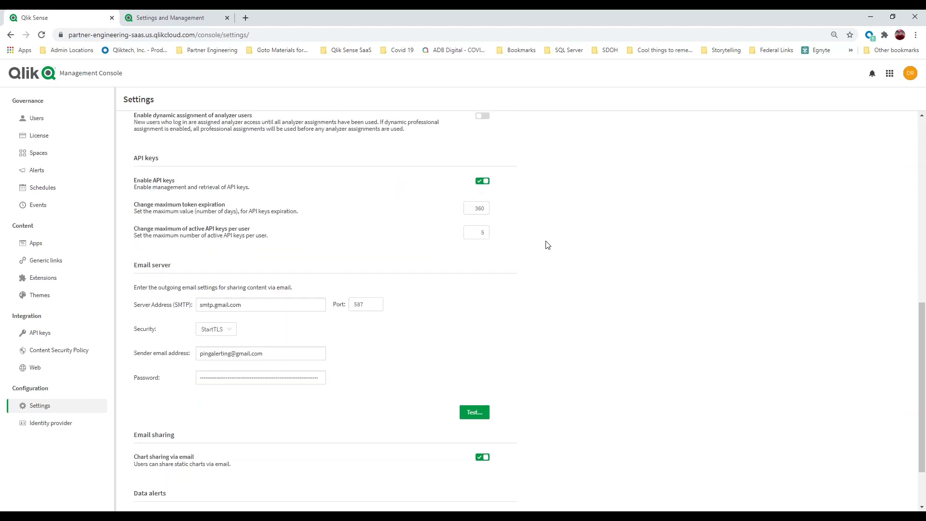
# Check the providers offered for a new Interactive identity provider configuration, and discard the form
pyautogui.click(49, 427)
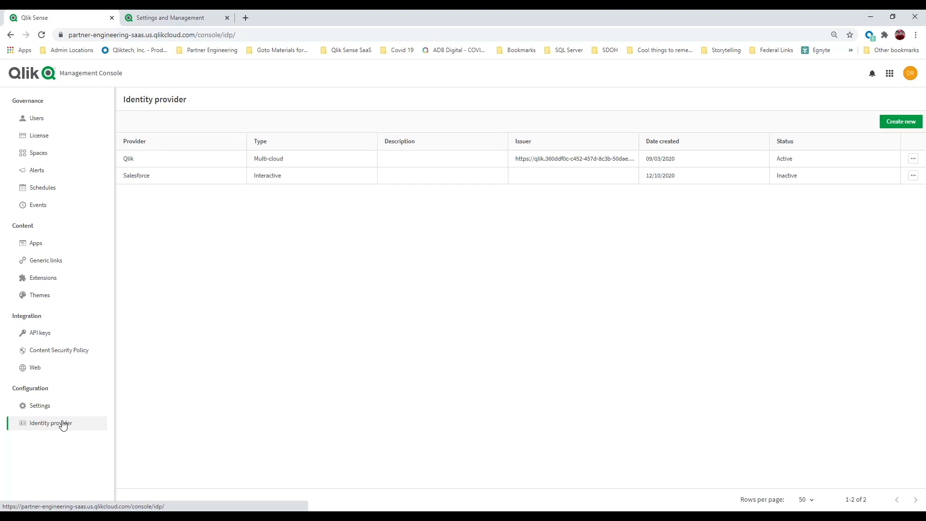
pyautogui.click(900, 122)
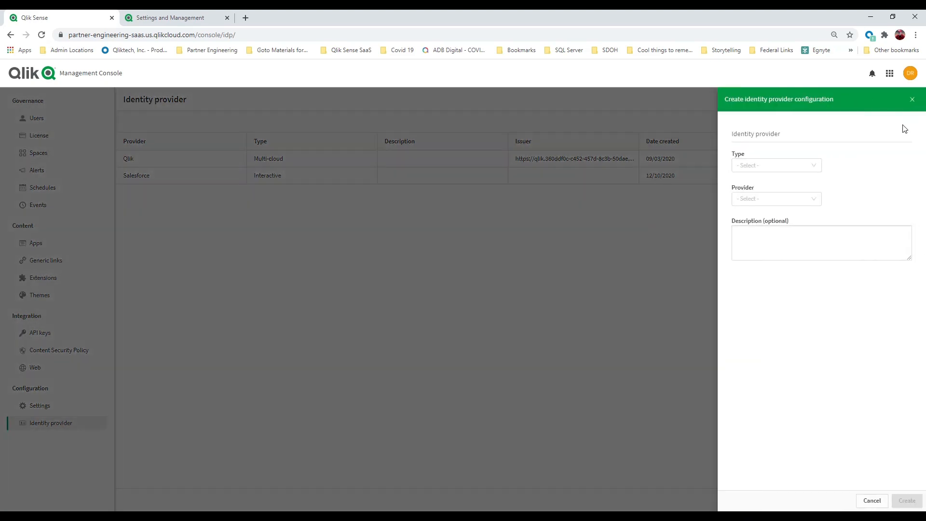
pyautogui.click(813, 166)
pyautogui.click(796, 185)
pyautogui.click(809, 200)
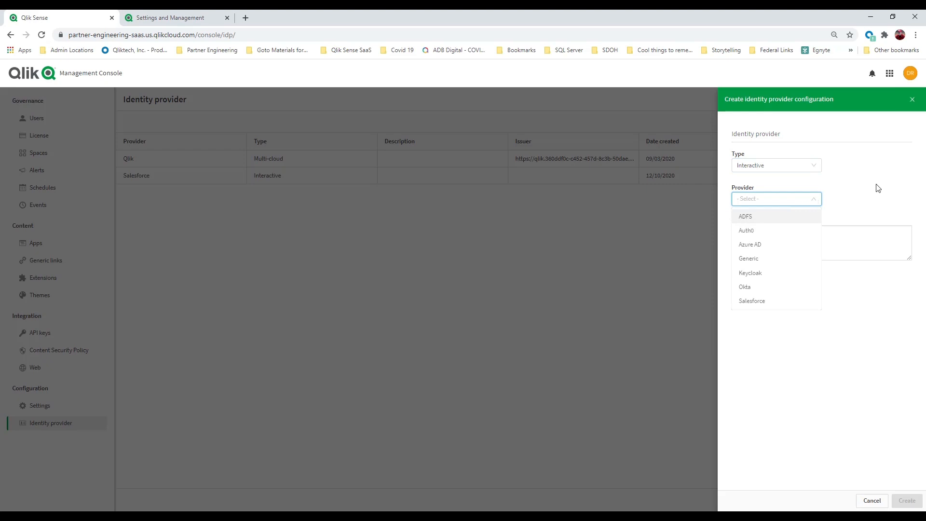
pyautogui.click(876, 337)
pyautogui.click(872, 500)
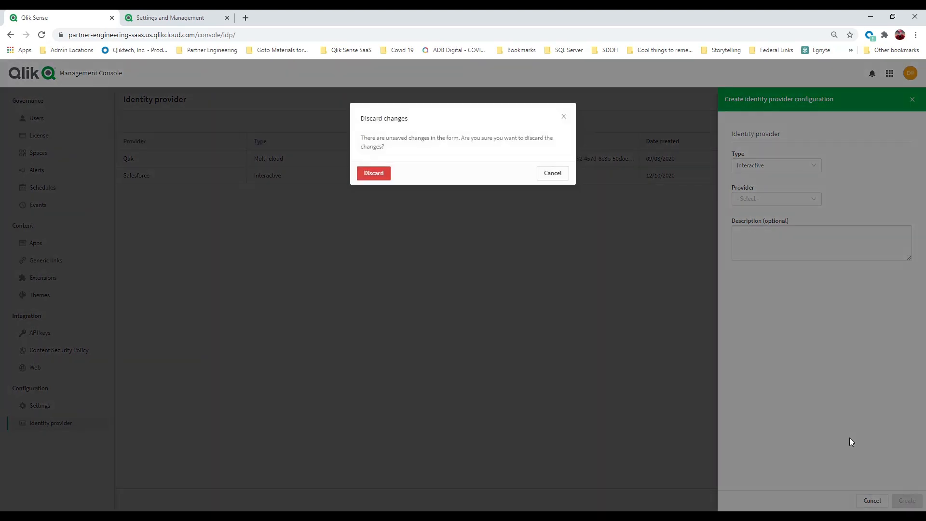
pyautogui.click(366, 176)
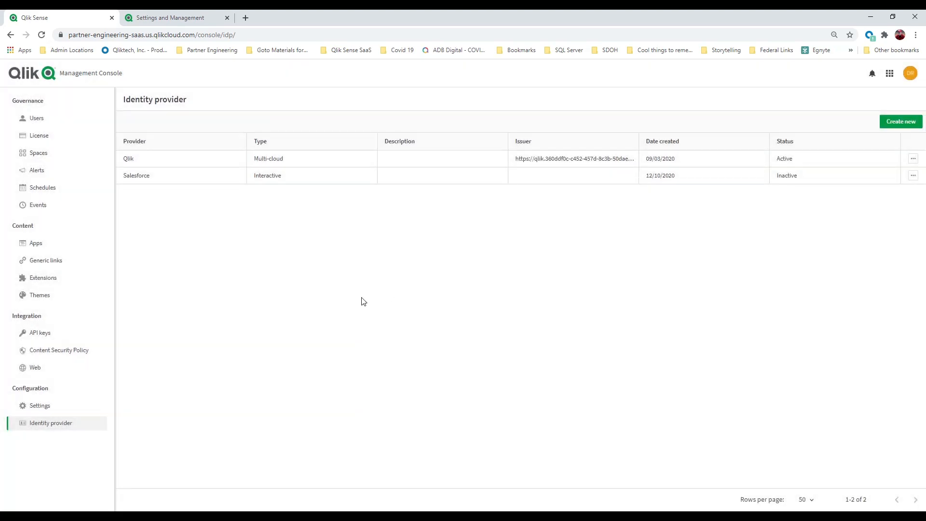